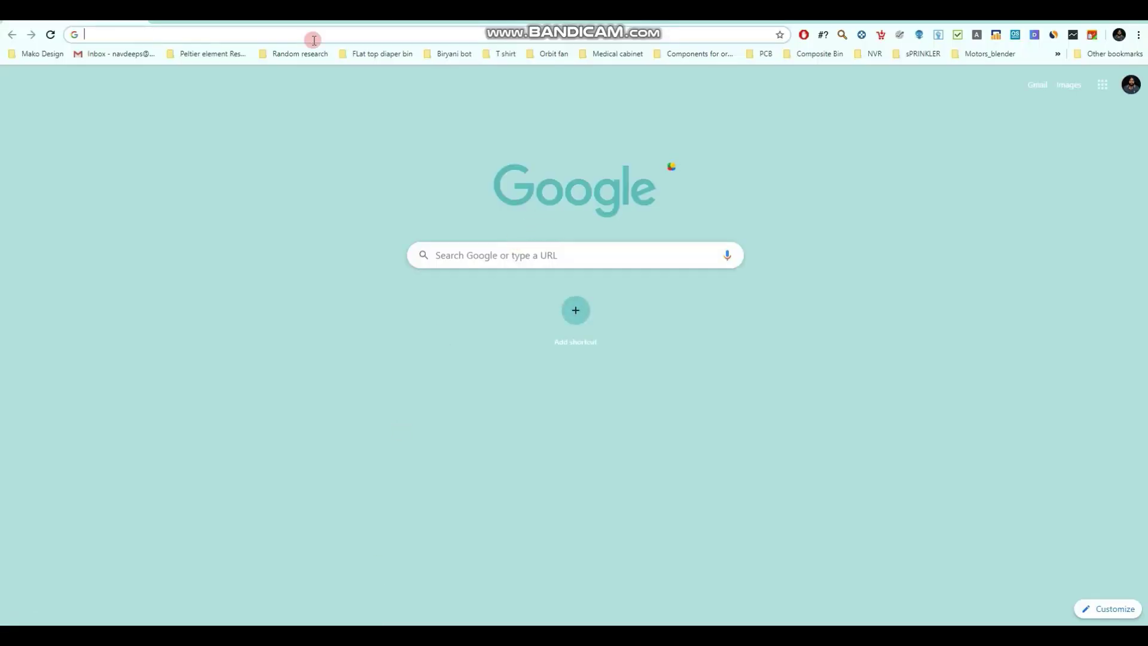
Search Google for 'canada revenue agency' and open the official Canada Revenue Agency site
left_click(314, 40)
type("canada")
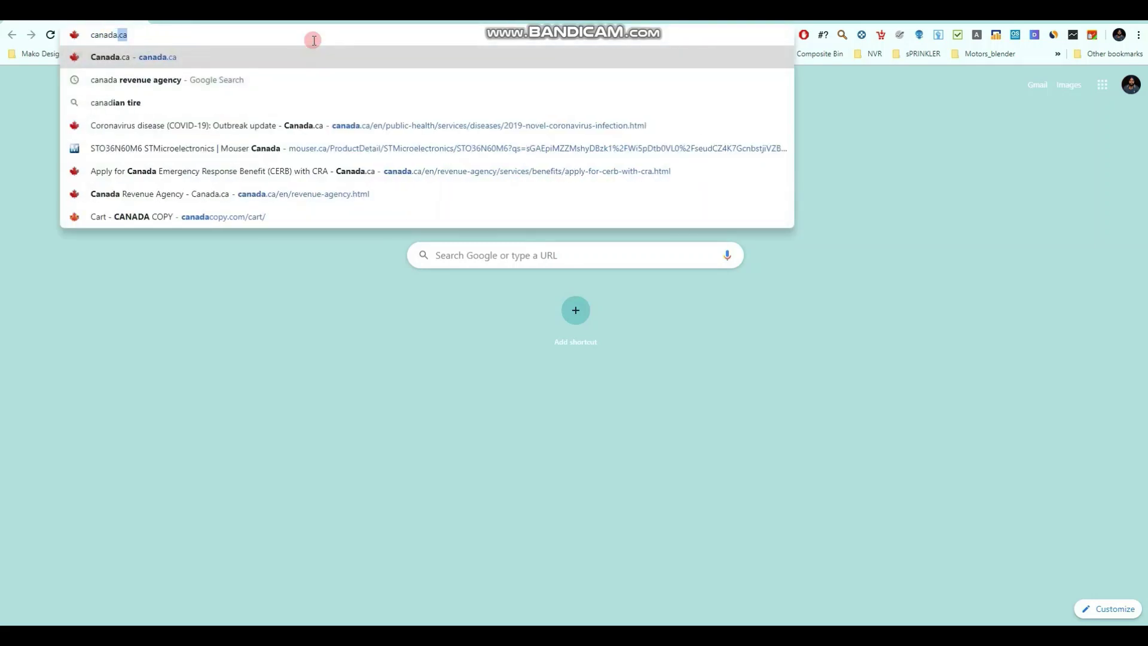
type(" revenue agency")
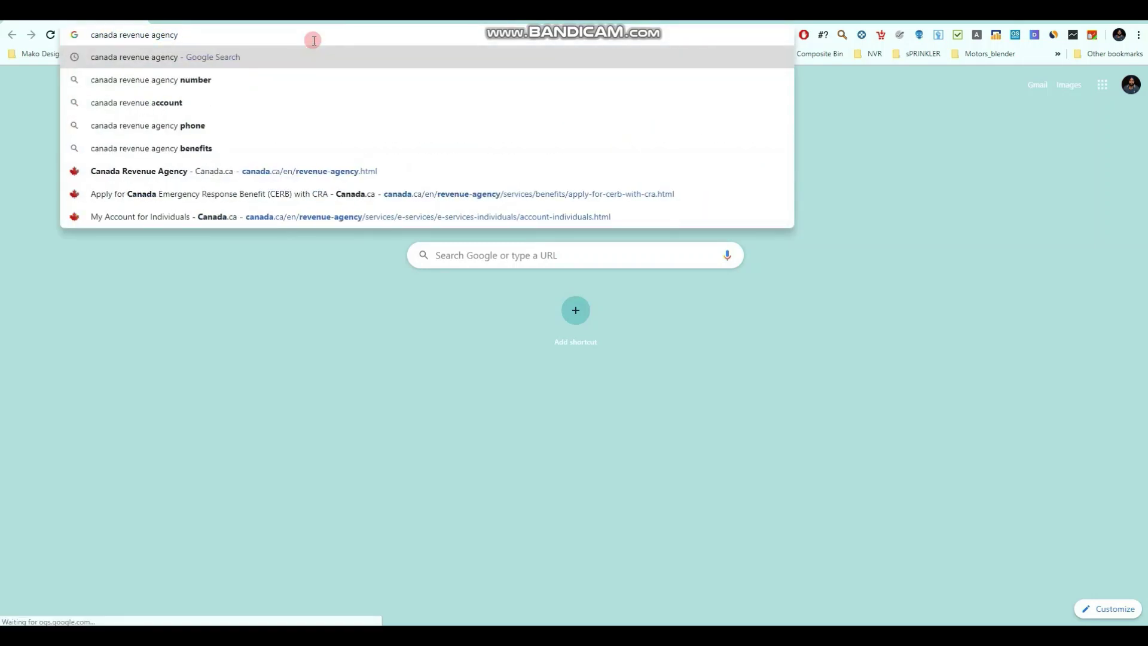
key("Return")
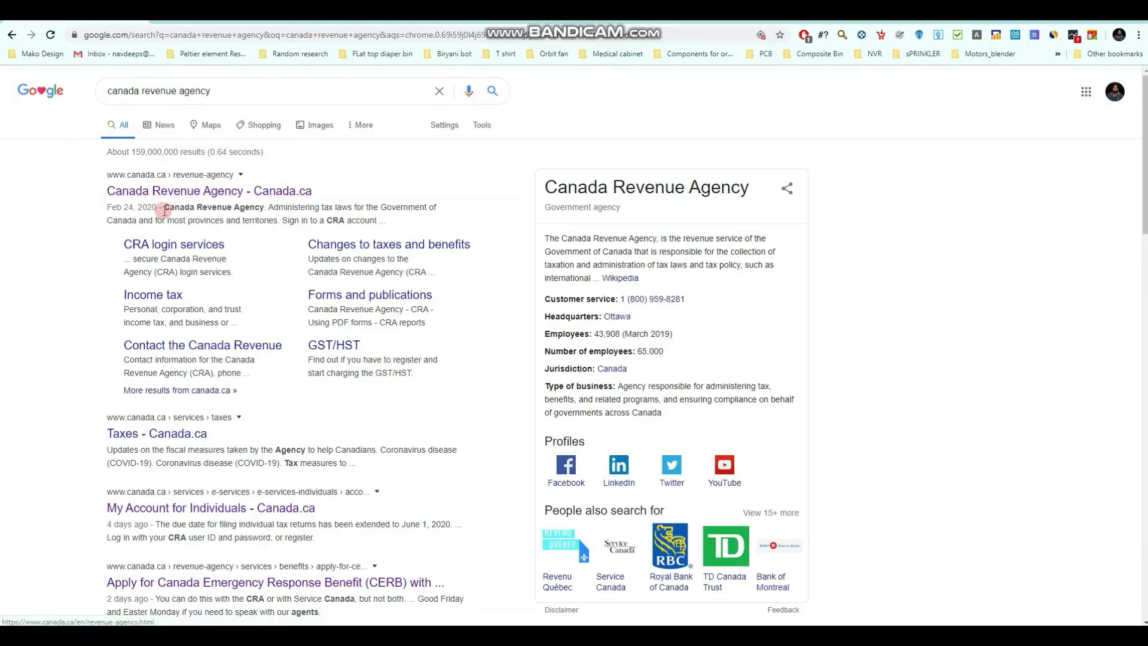
left_click(158, 195)
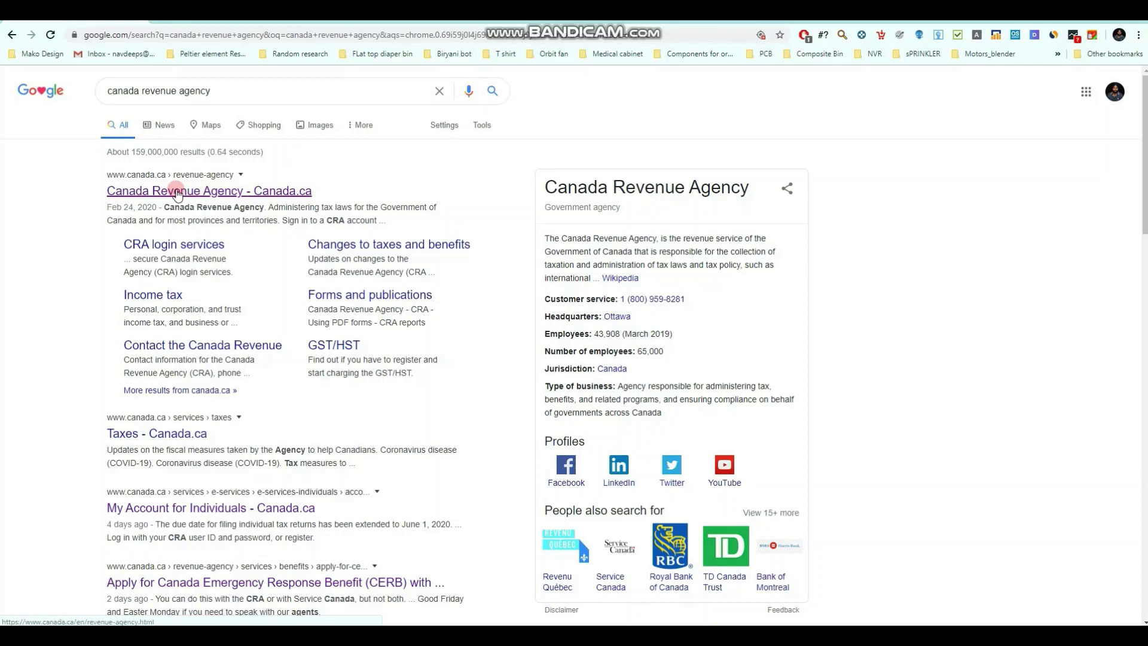
left_click(256, 193)
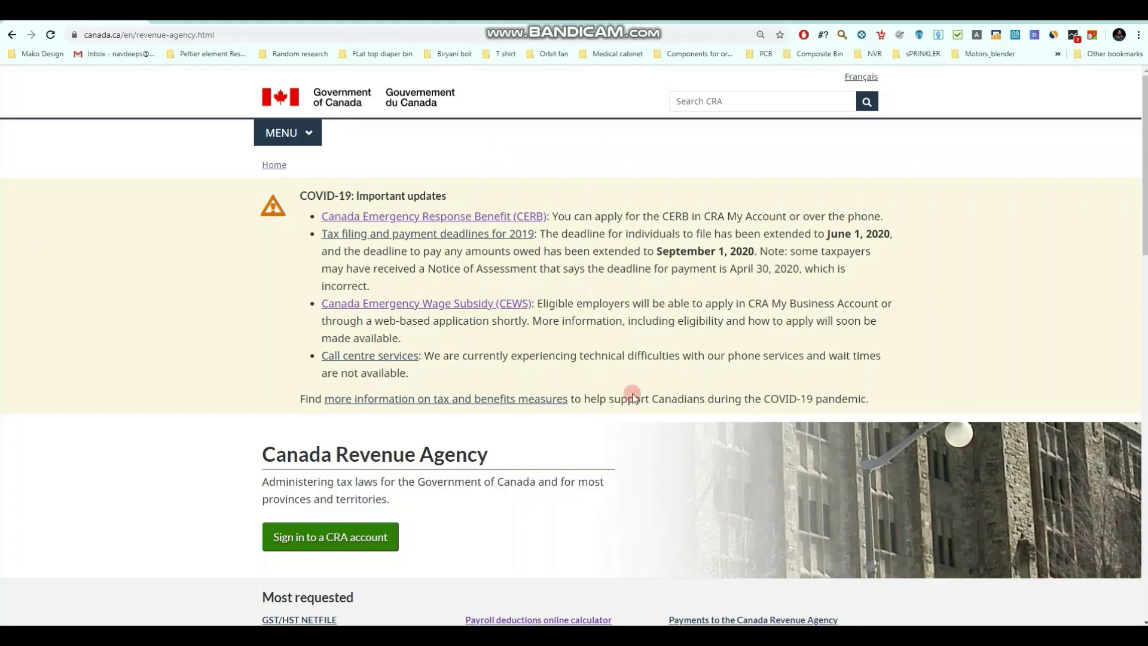
Follow the CERB link in the COVID-19 updates box to the 'Apply for CERB with CRA' page
left_click(484, 220)
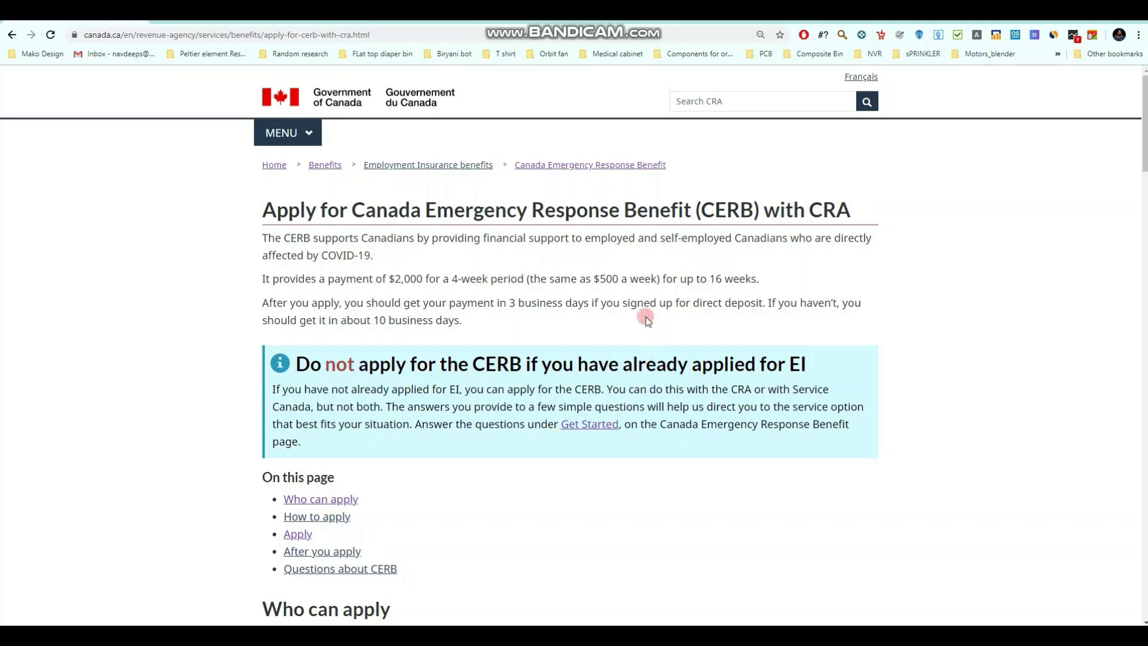
Review the CERB 'Who can apply' checklist, then jump to the page's Apply section
scroll(636, 389, "down", 6)
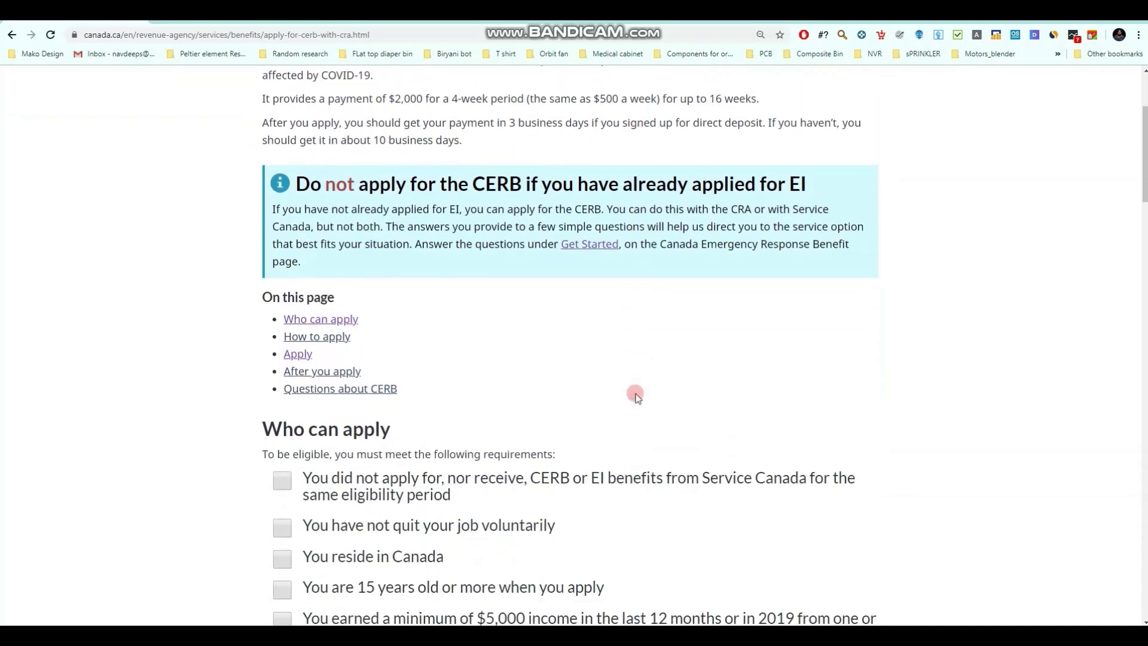
scroll(604, 474, "down", 3)
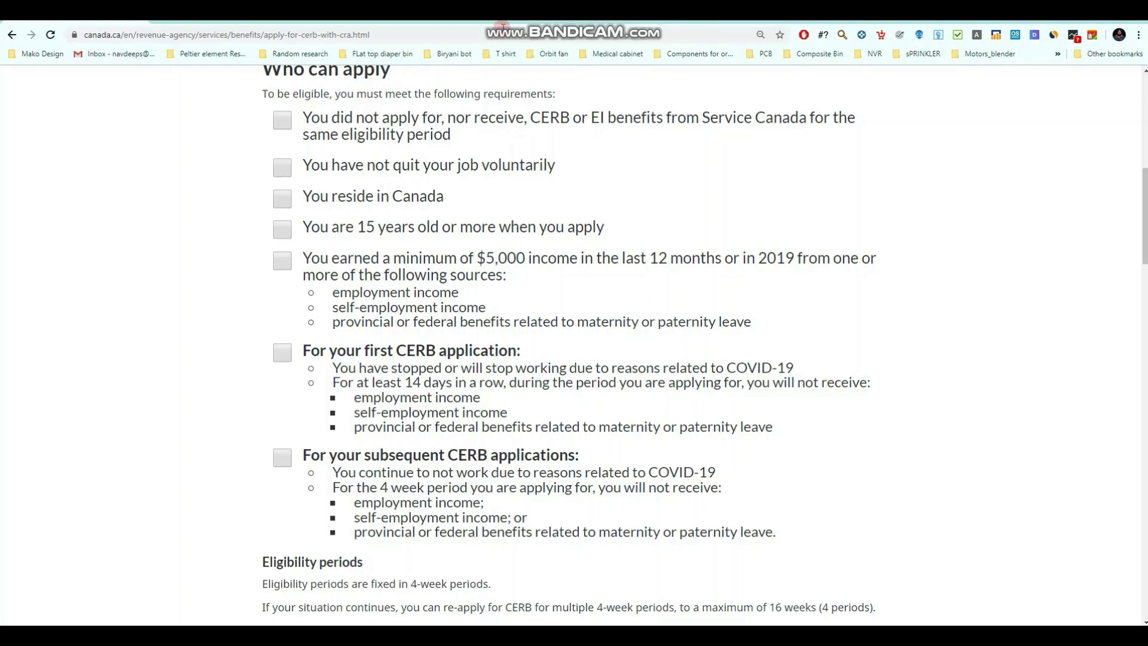
scroll(456, 269, "up", 1)
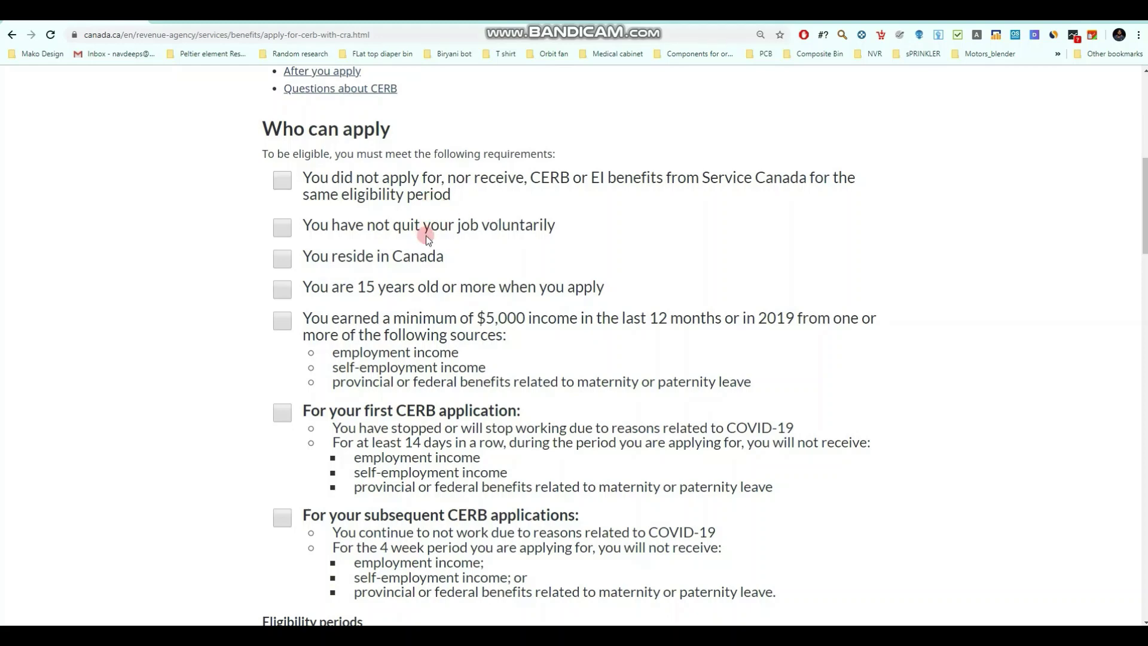
scroll(549, 331, "down", 1)
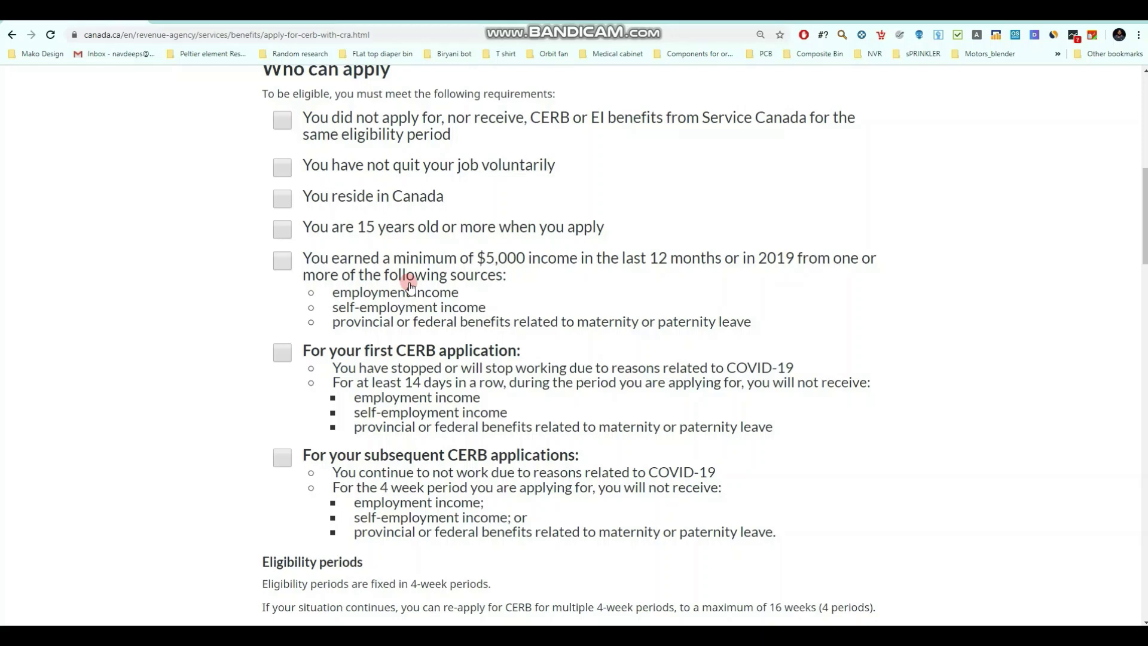
scroll(410, 286, "down", 2)
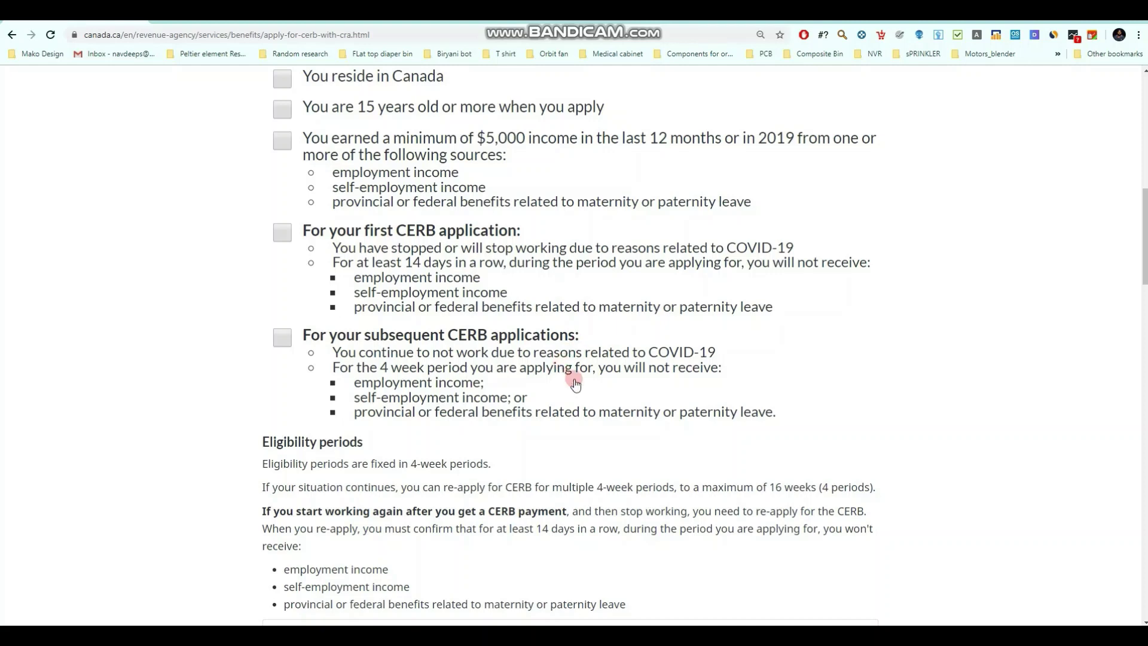
scroll(556, 377, "down", 1)
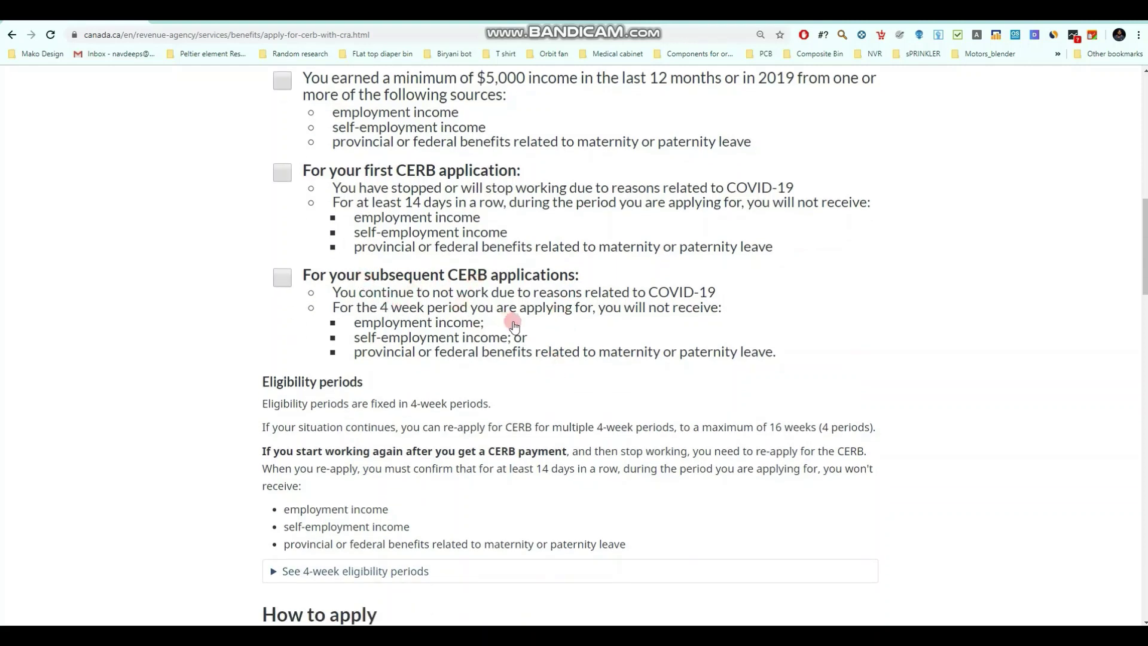
scroll(521, 370, "up", 2)
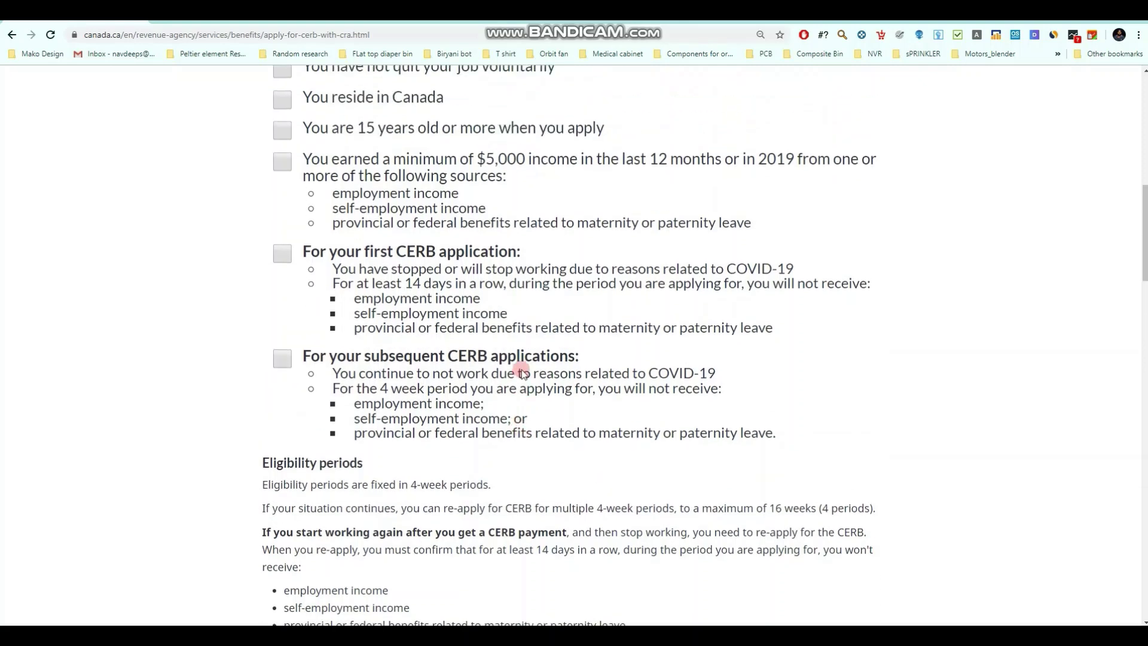
scroll(455, 372, "up", 2)
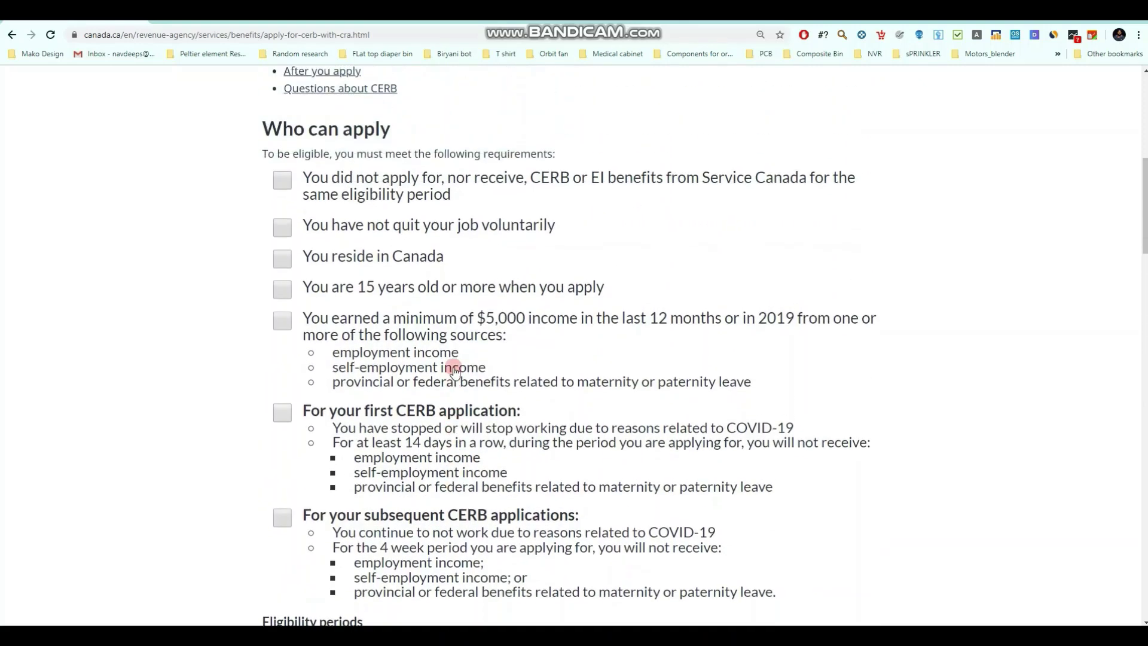
scroll(454, 369, "down", 2)
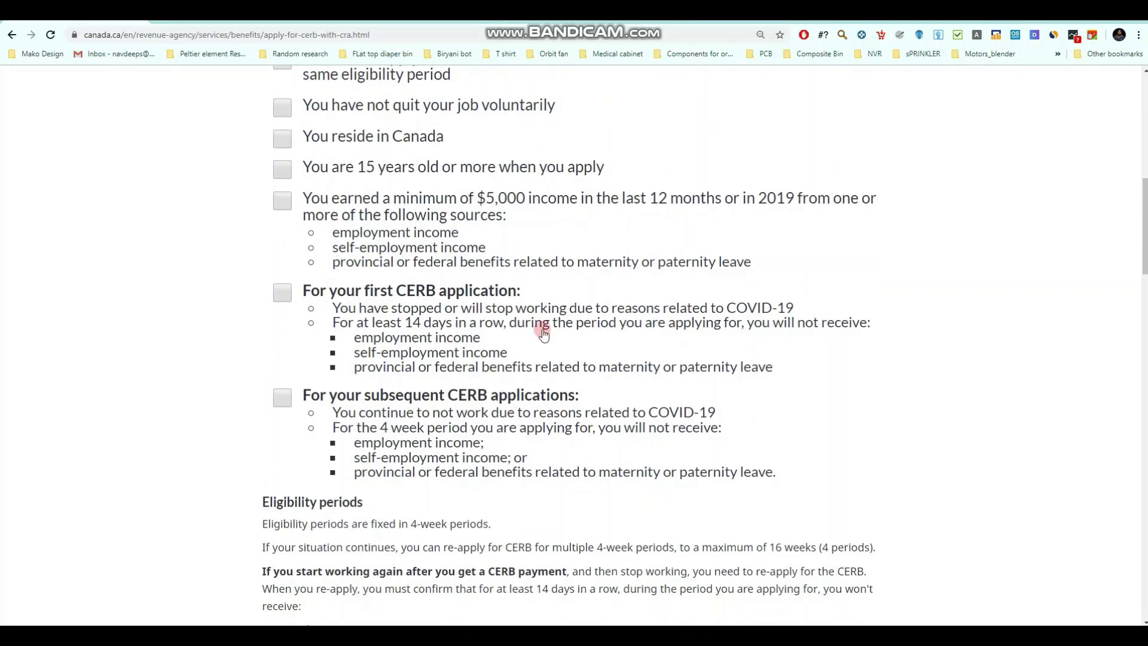
scroll(543, 329, "up", 1)
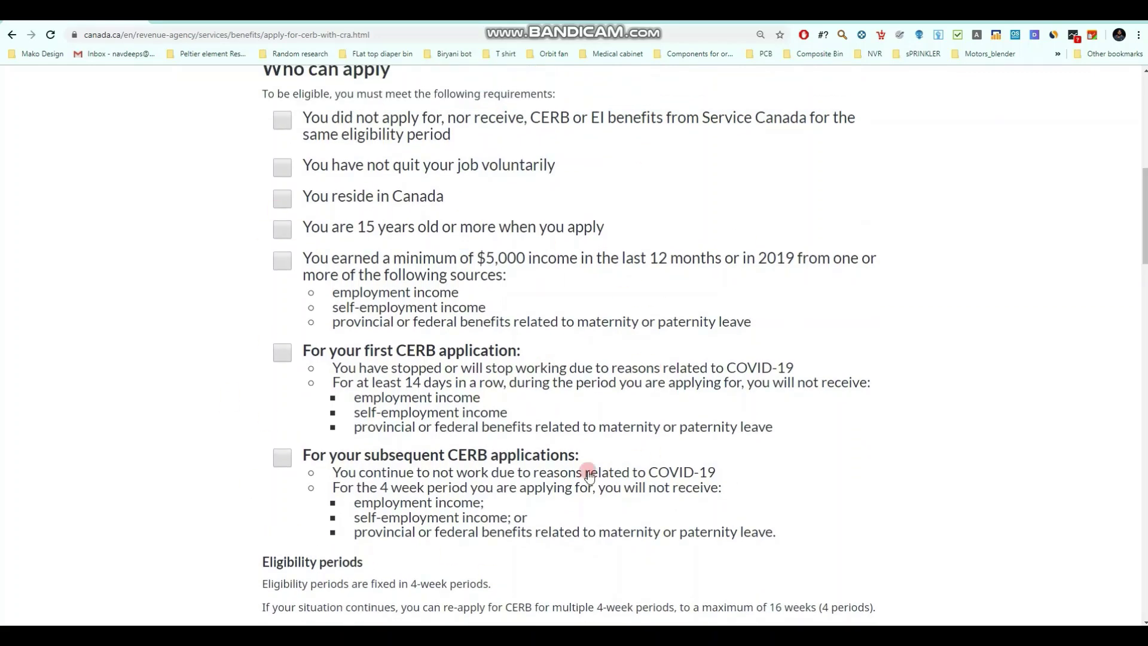
scroll(431, 444, "up", 5)
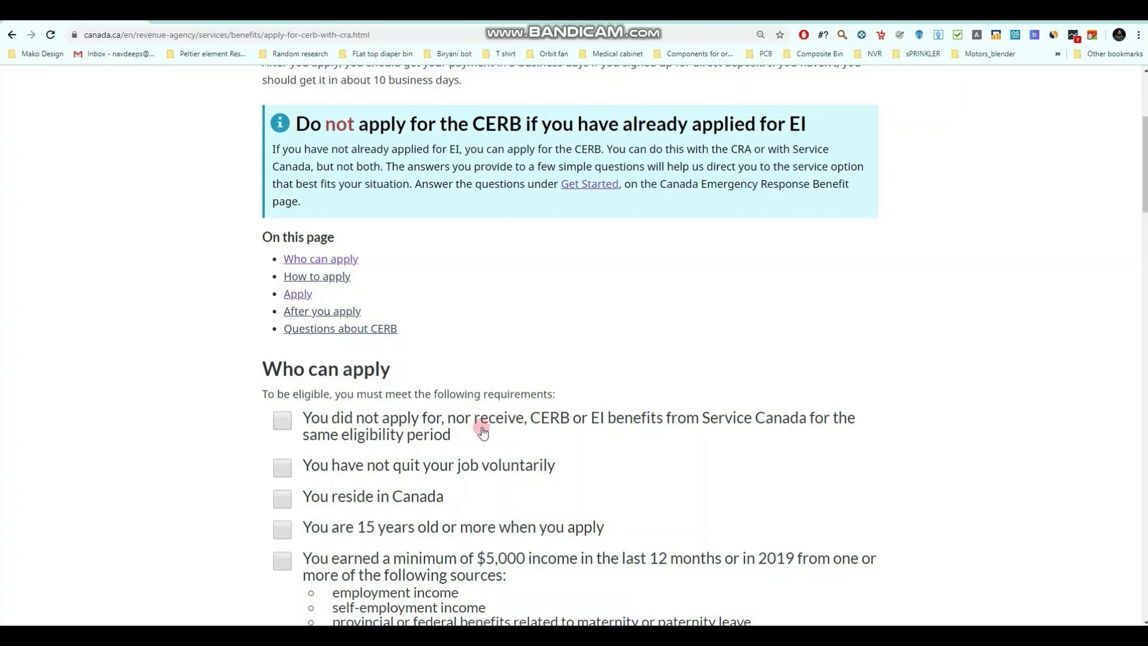
scroll(494, 422, "up", 3)
scroll(496, 417, "up", 1)
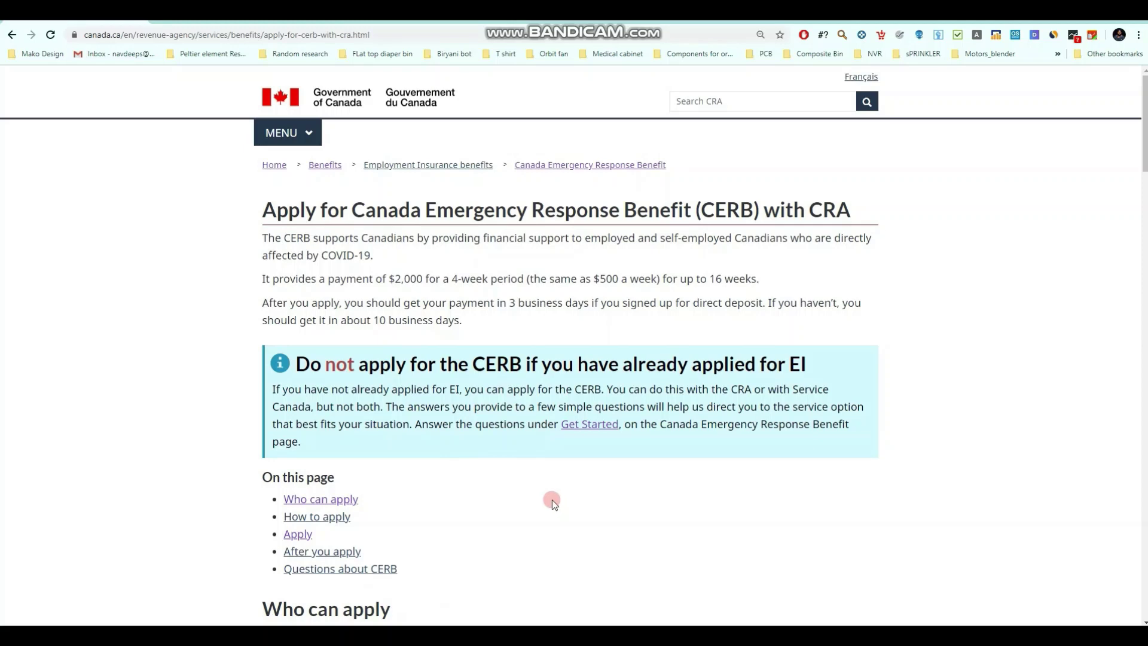
scroll(552, 500, "down", 1)
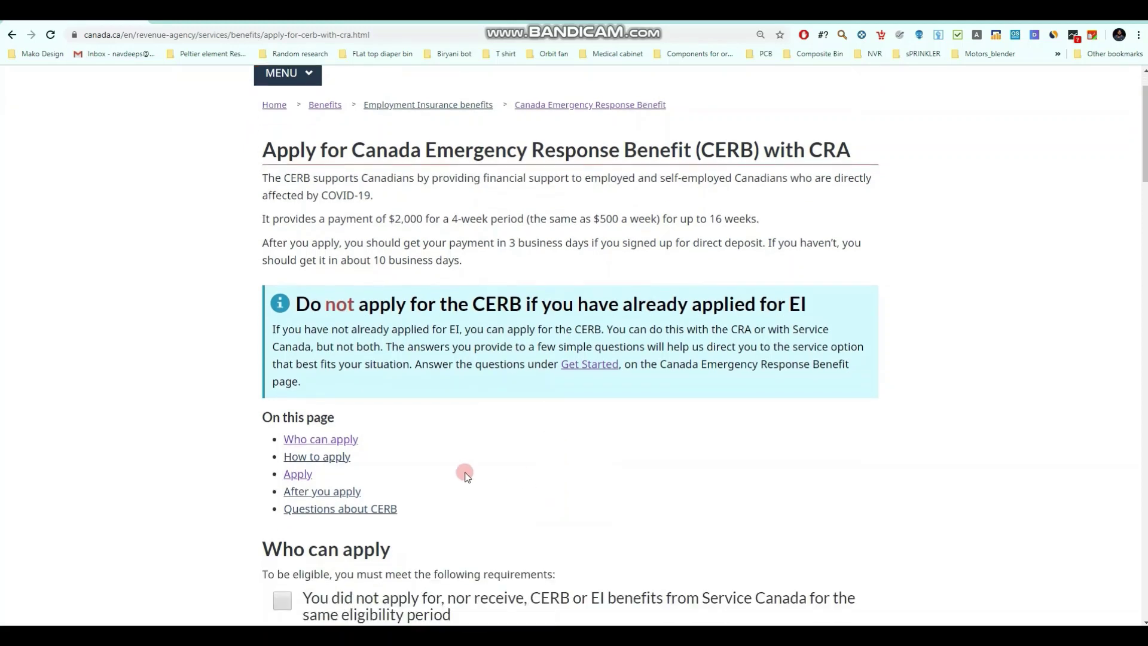
left_click(298, 474)
Go to CRA My Account sign-in and open the green CRA login notice under Option 2
scroll(298, 474, "up", 5)
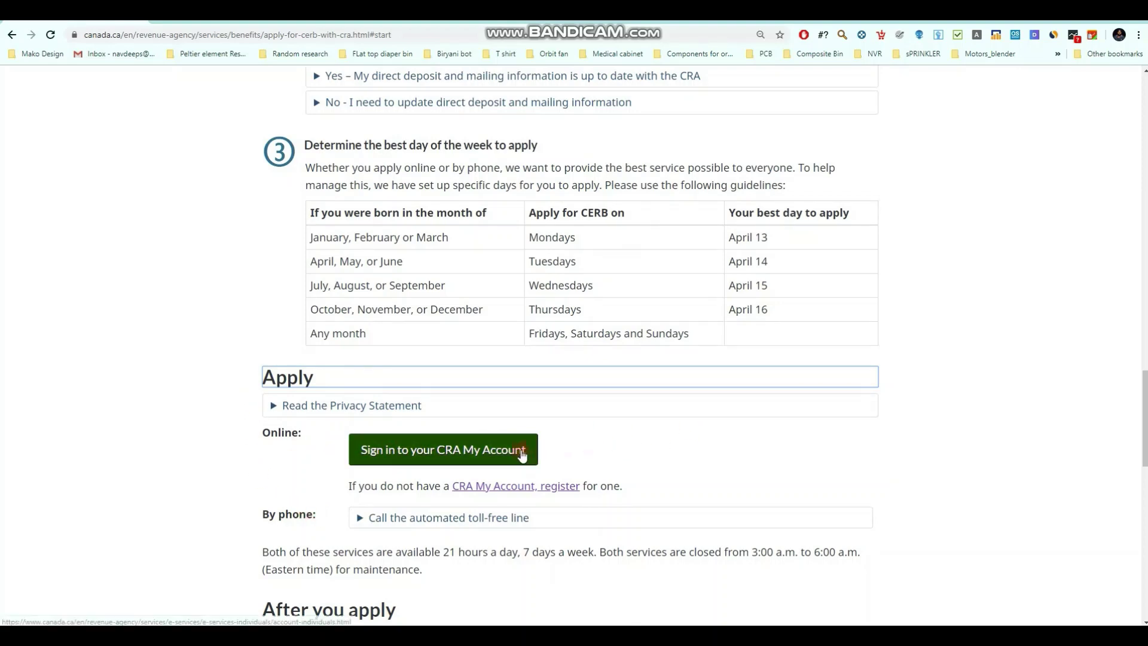
left_click(465, 456)
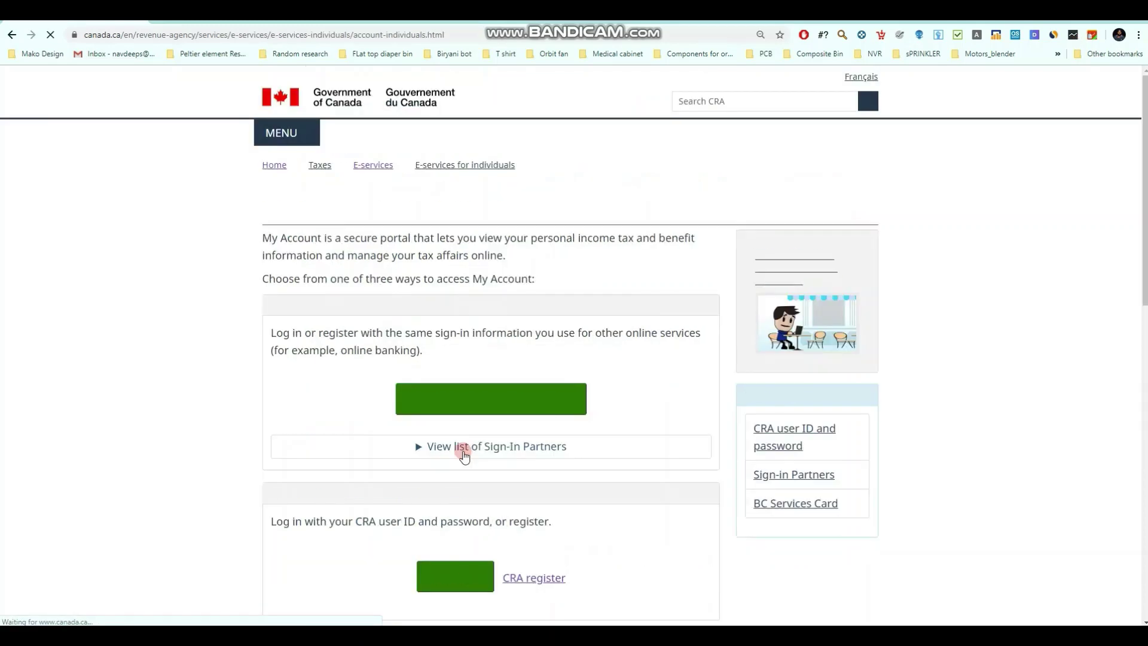
scroll(557, 366, "down", 4)
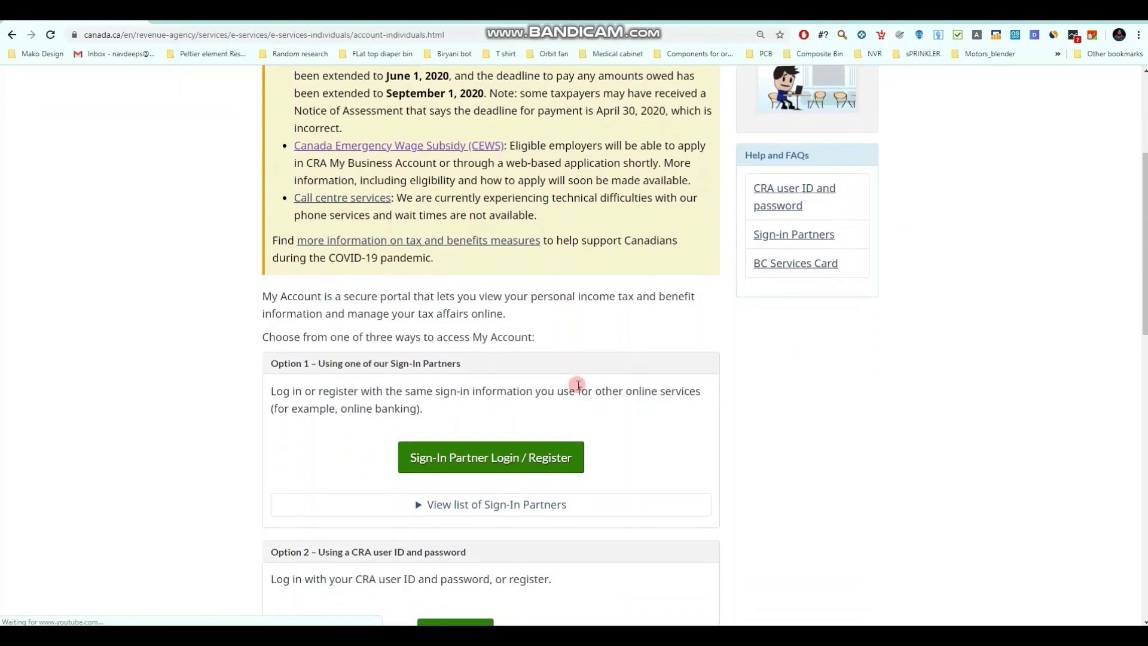
scroll(578, 384, "down", 4)
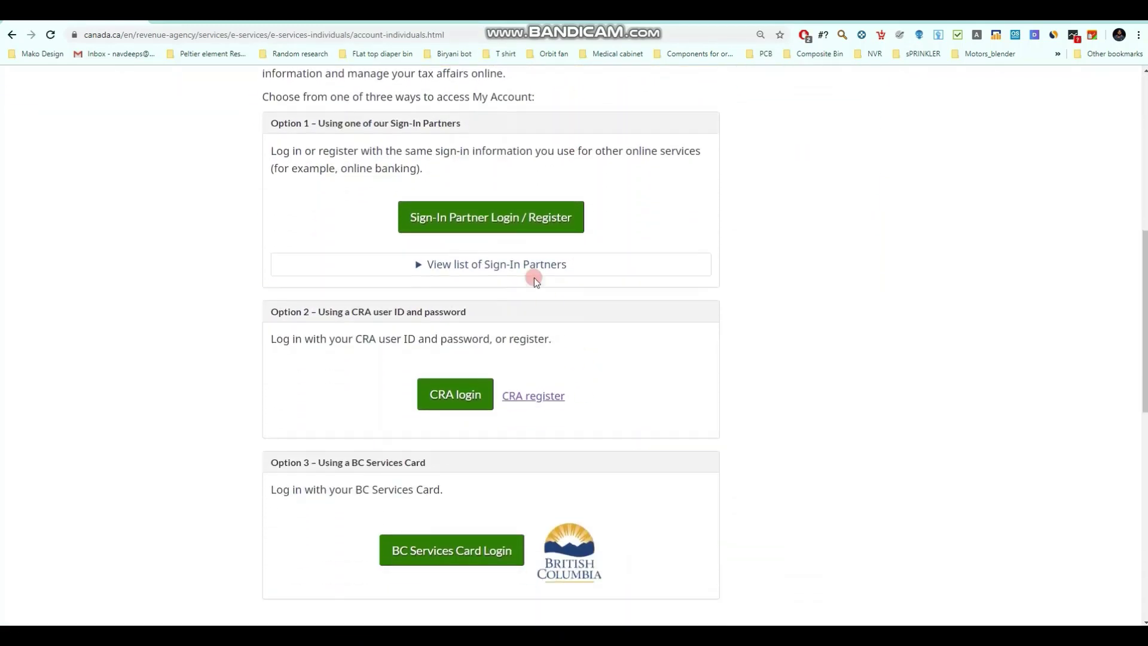
scroll(429, 380, "down", 1)
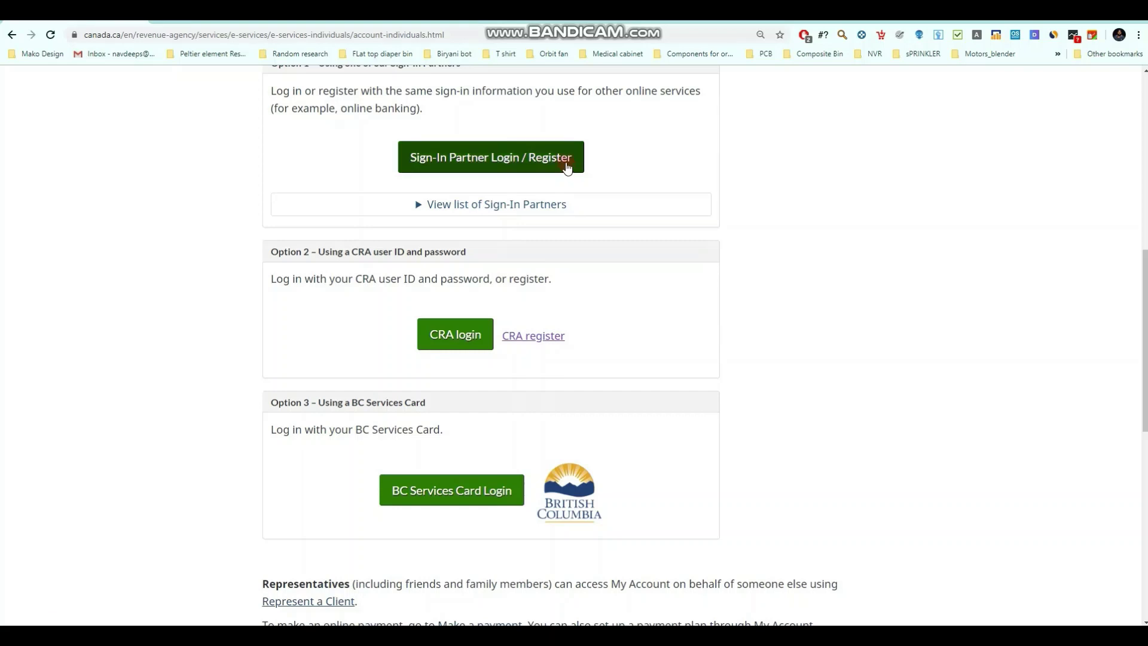
left_click(465, 340)
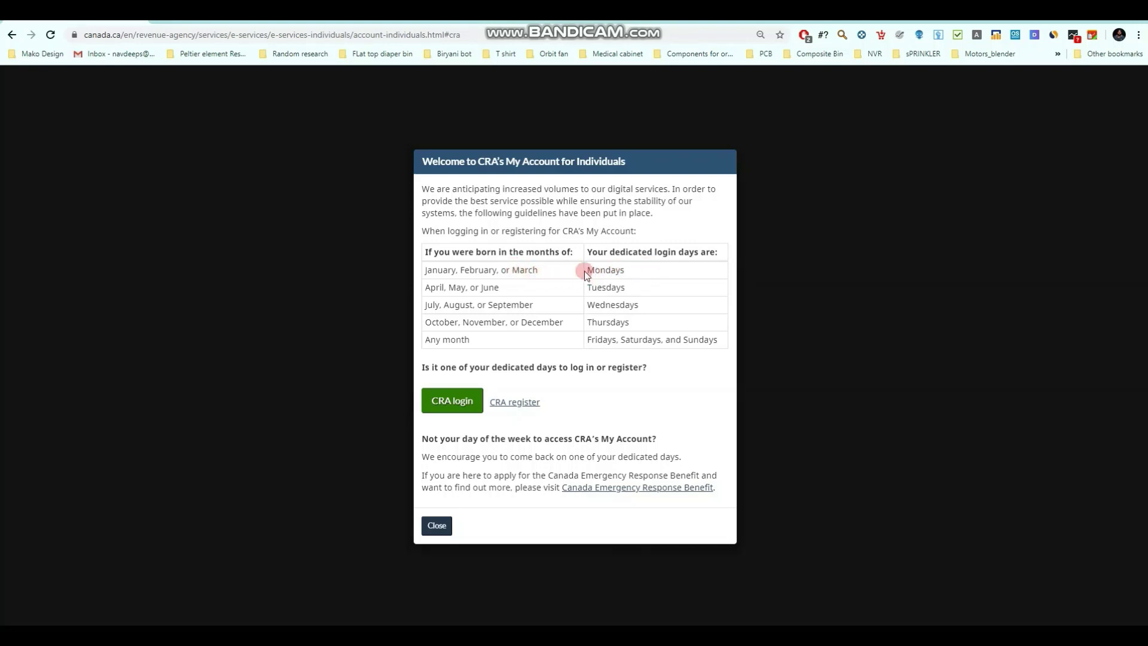
Read the birth-month login days table, then continue to the CRA user ID login
left_click_drag(584, 271, 624, 270)
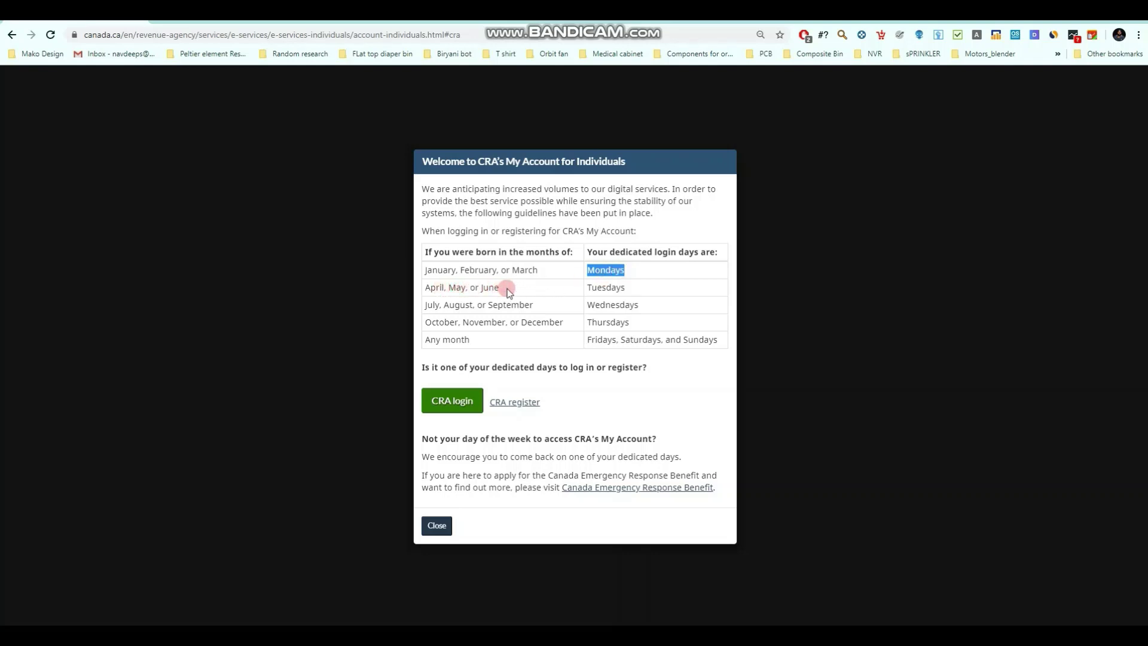
left_click_drag(586, 288, 616, 288)
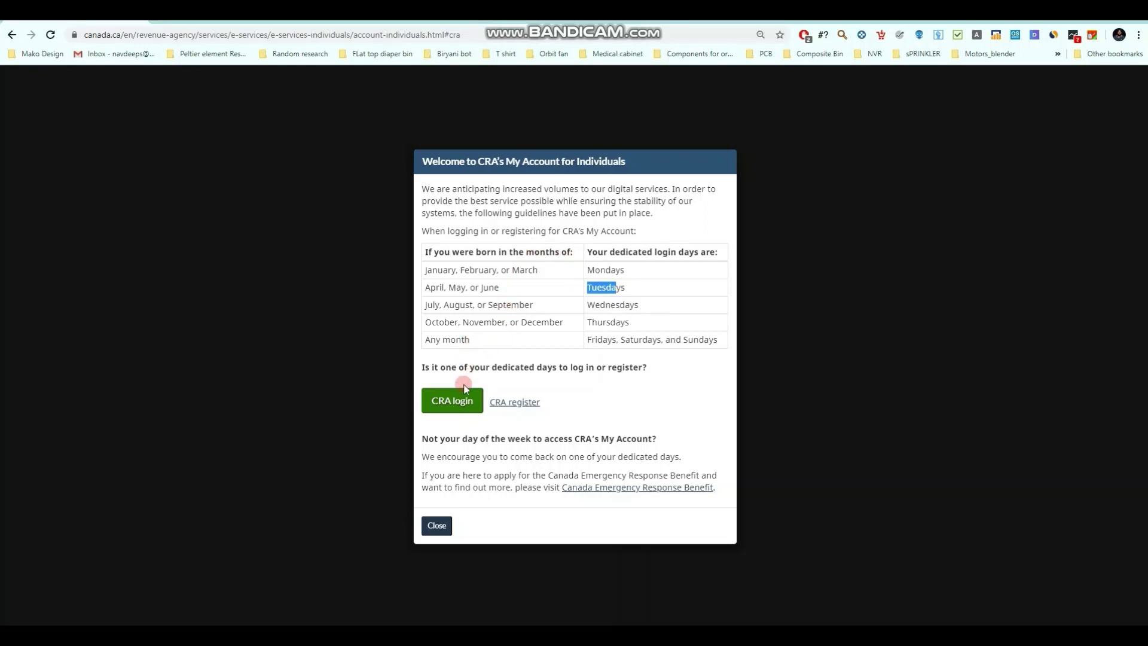
left_click(459, 400)
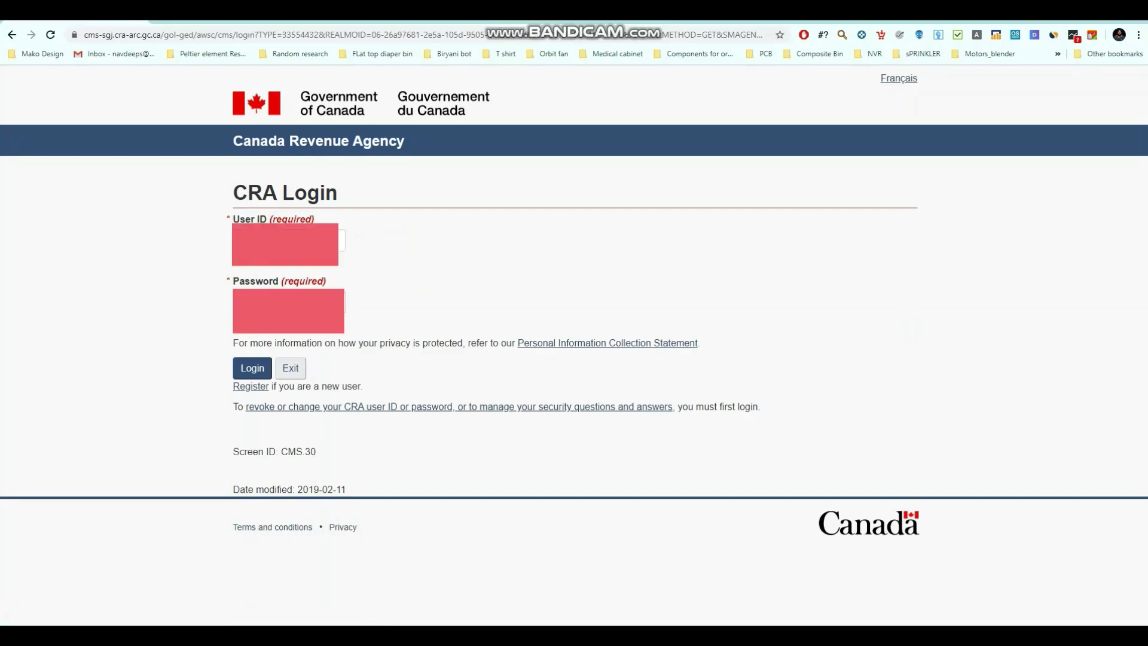
Log in with the CRA user ID and password, then start the CERB application from Overview
left_click(252, 367)
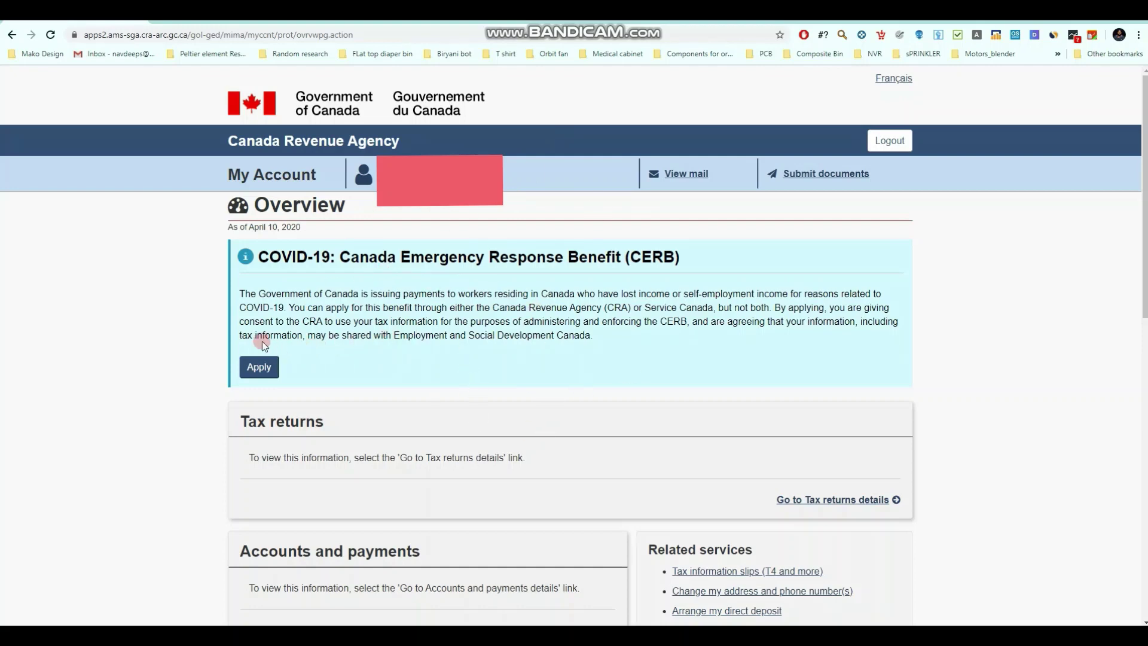
left_click(259, 369)
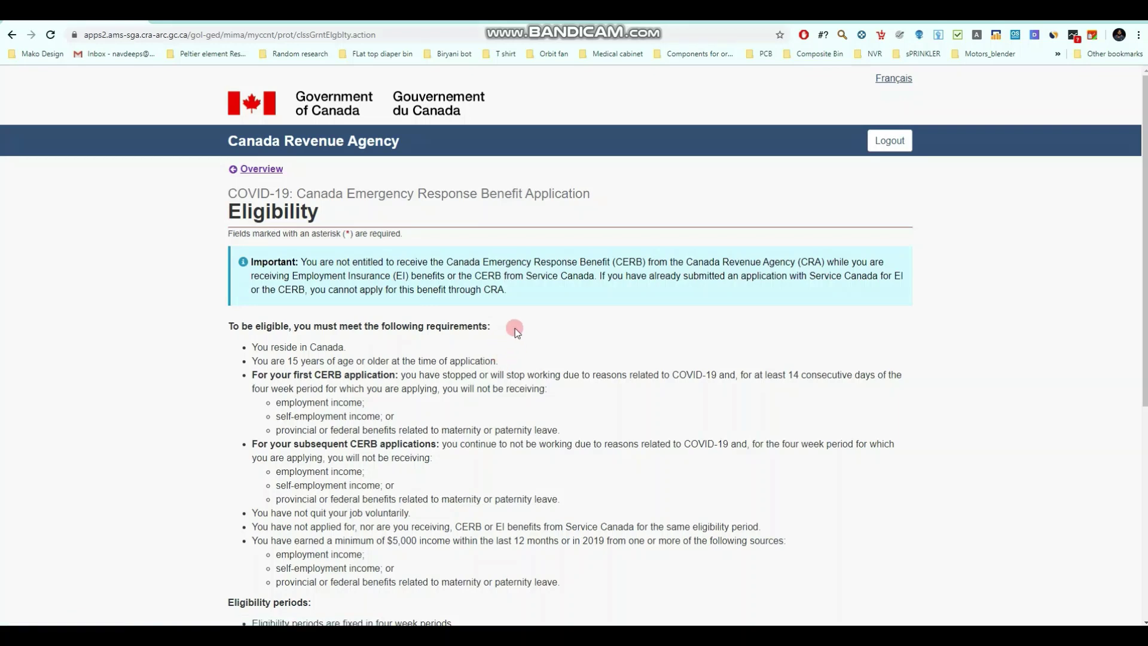
Read through the CERB eligibility and first-application requirements on the Eligibility page
scroll(436, 402, "down", 1)
scroll(438, 405, "up", 1)
scroll(439, 408, "down", 3)
scroll(439, 408, "up", 3)
scroll(436, 401, "down", 1)
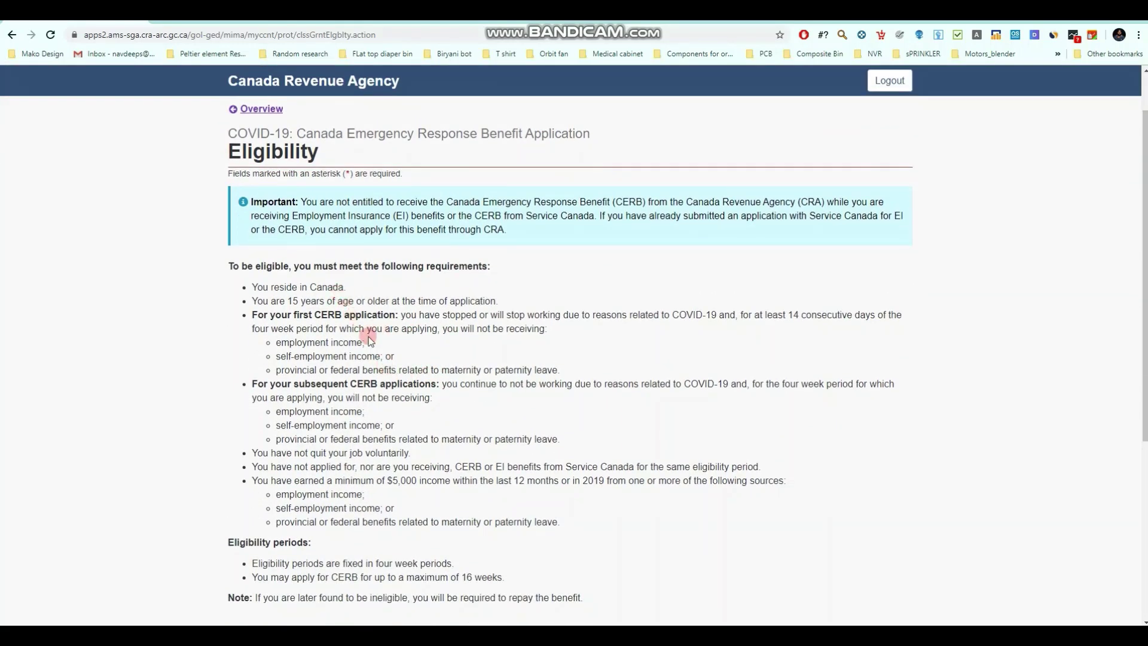
left_click_drag(343, 302, 491, 440)
scroll(478, 409, "down", 1)
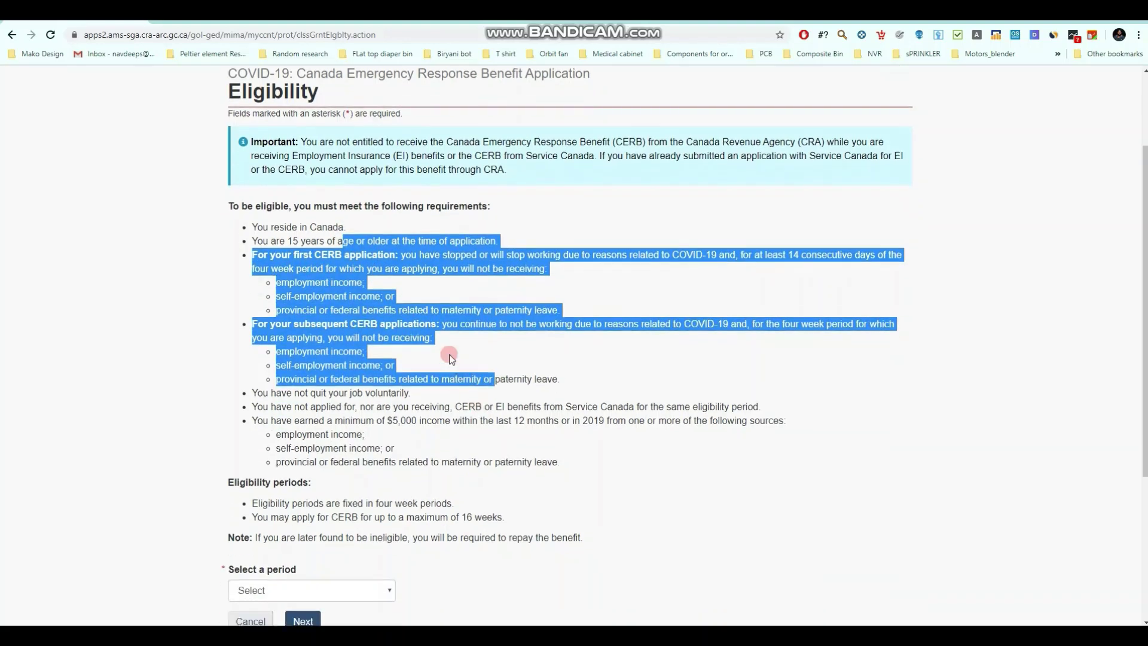
left_click(448, 354)
left_click_drag(295, 254, 469, 405)
scroll(508, 378, "down", 3)
left_click(527, 368)
left_click(451, 361)
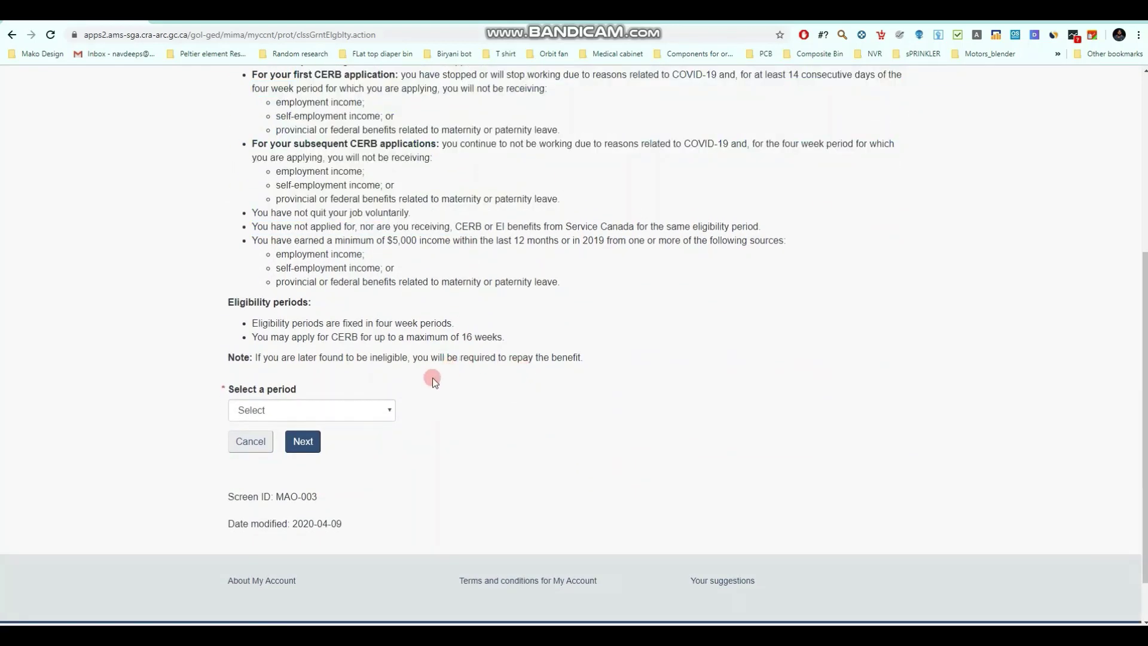
Select the March 15, 2020 to April 11, 2020 period and continue to Certification
left_click(380, 410)
scroll(432, 408, "down", 1)
left_click(385, 359)
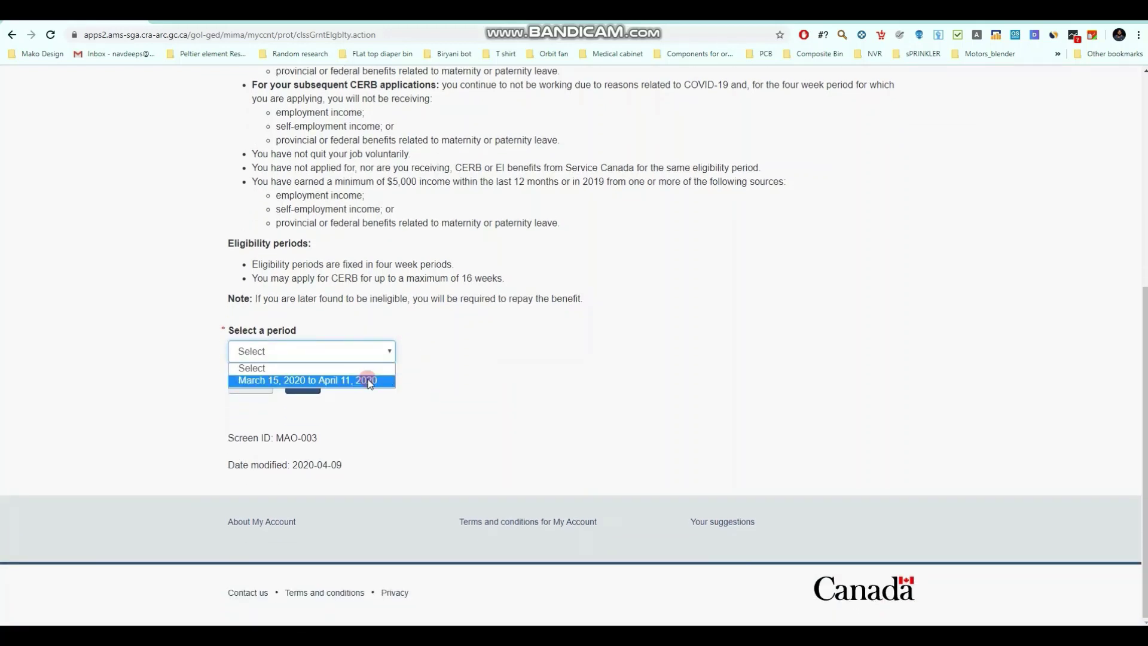
left_click(369, 381)
left_click(330, 383)
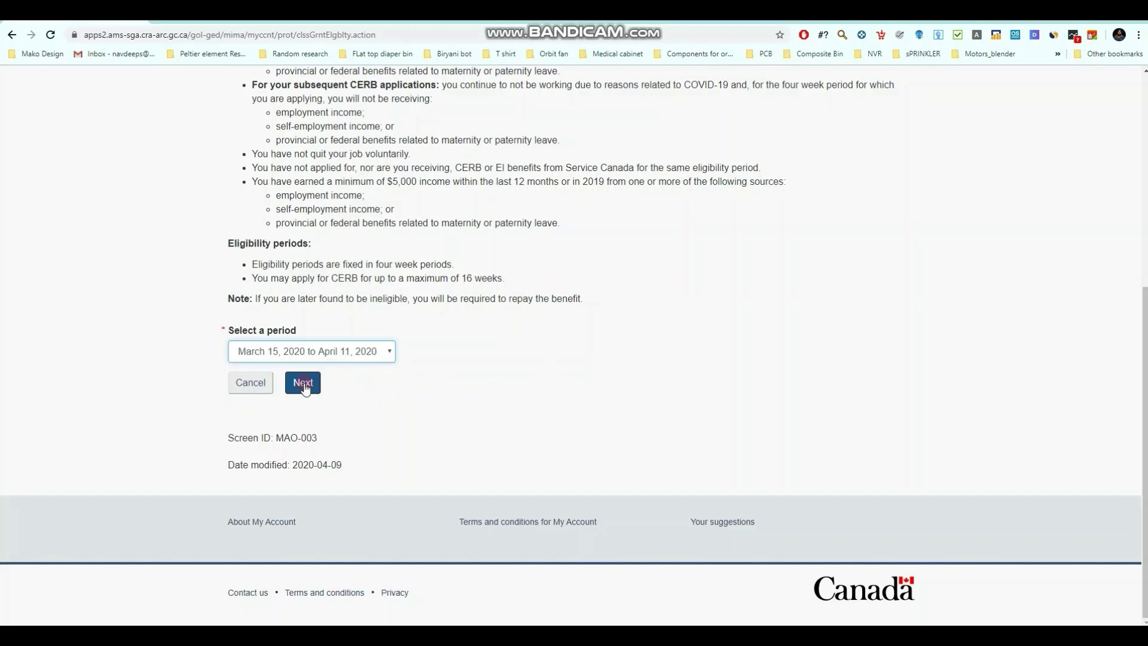
left_click(304, 383)
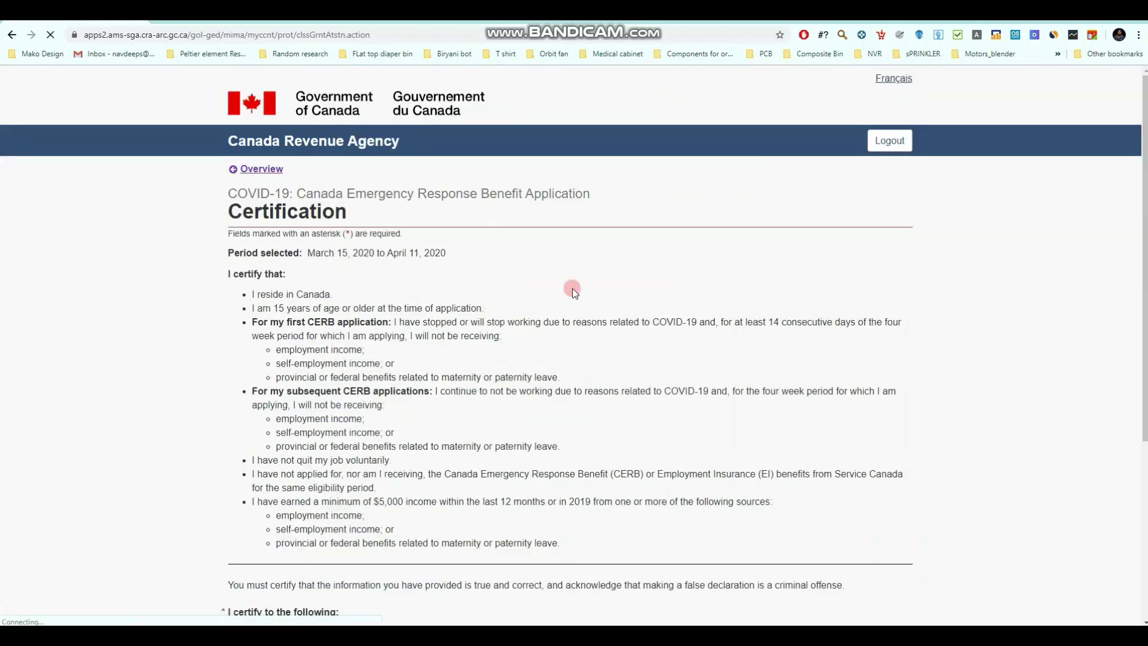
Tick 'I meet all the requirements' on the Certification page and continue to Review
scroll(491, 340, "down", 2)
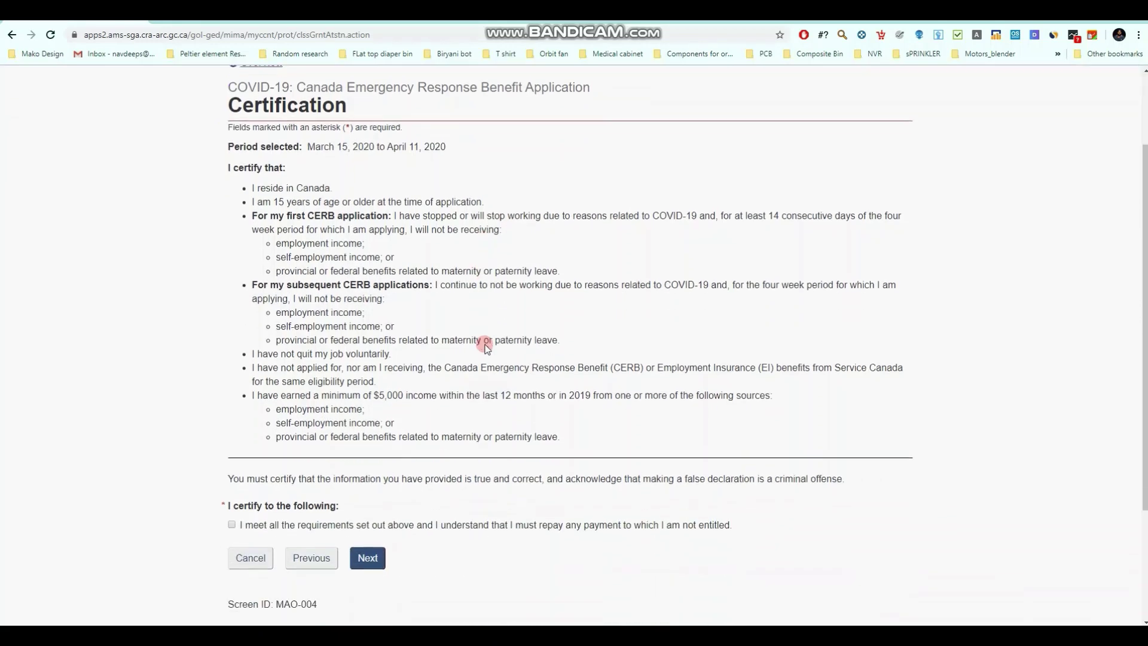
scroll(484, 345, "up", 1)
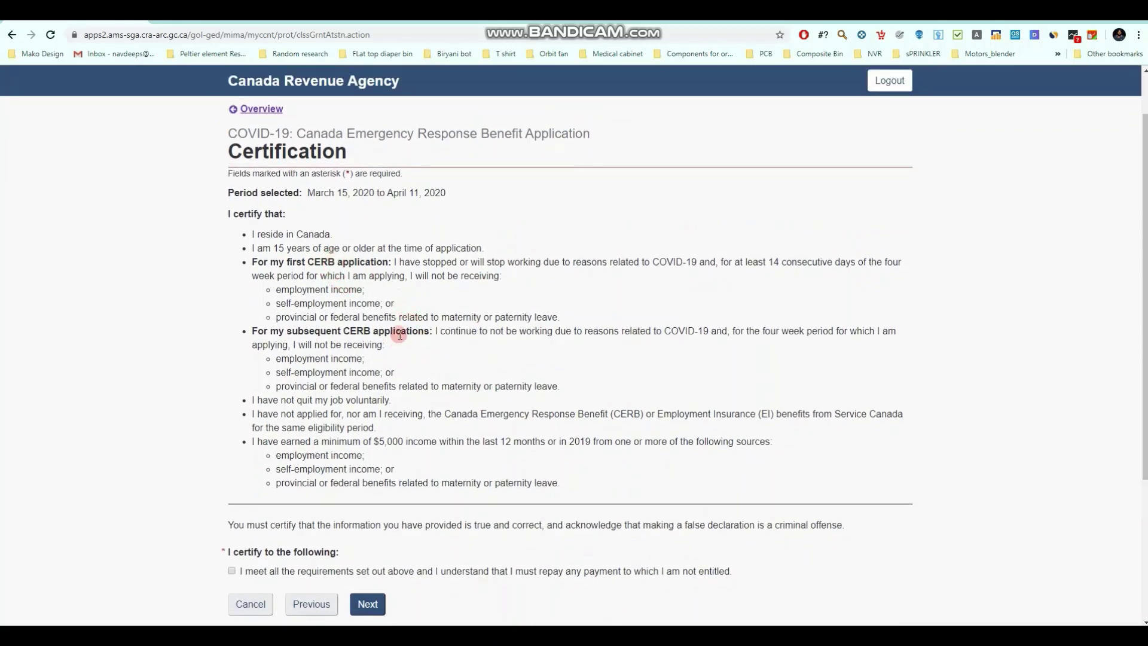
scroll(403, 333, "down", 2)
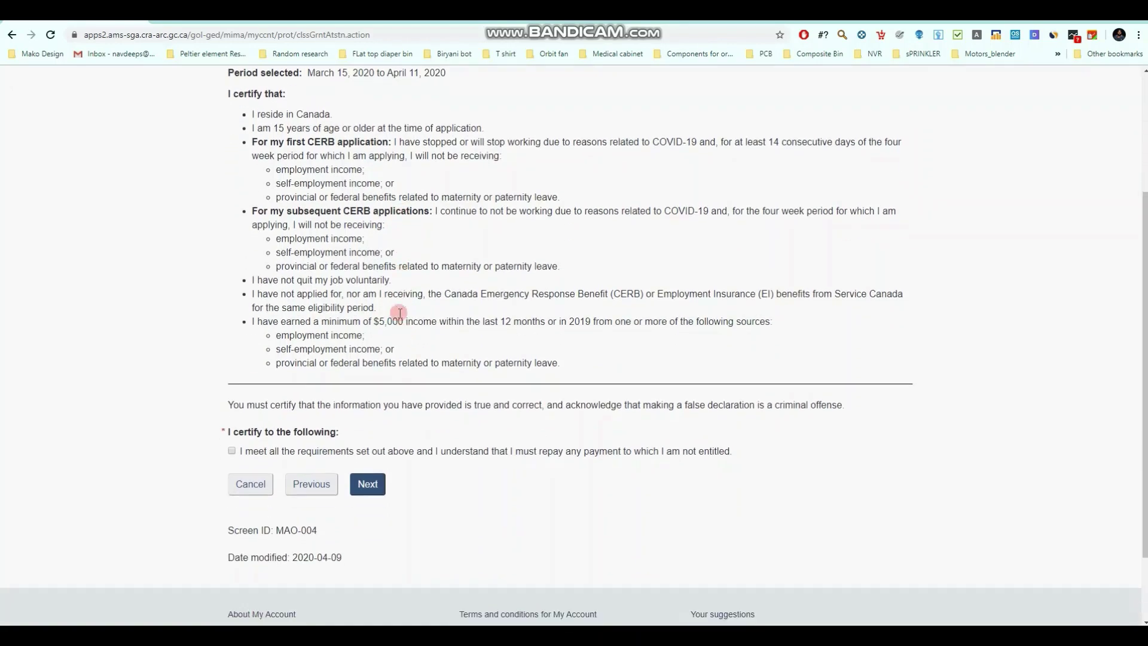
scroll(397, 305, "down", 1)
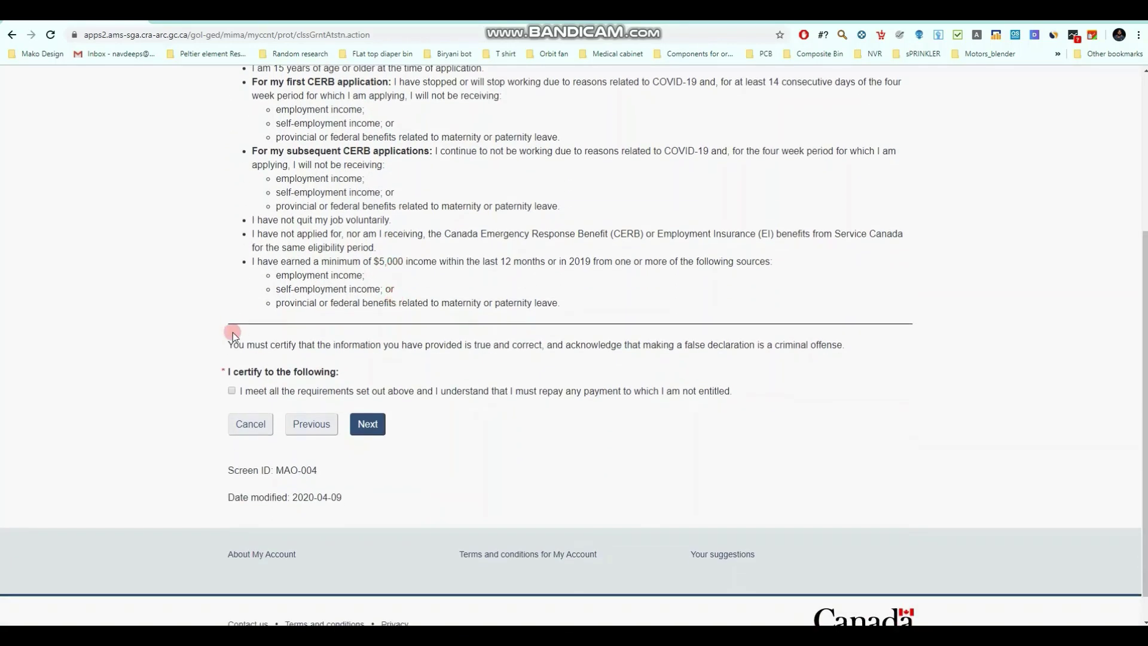
left_click(233, 391)
left_click(362, 424)
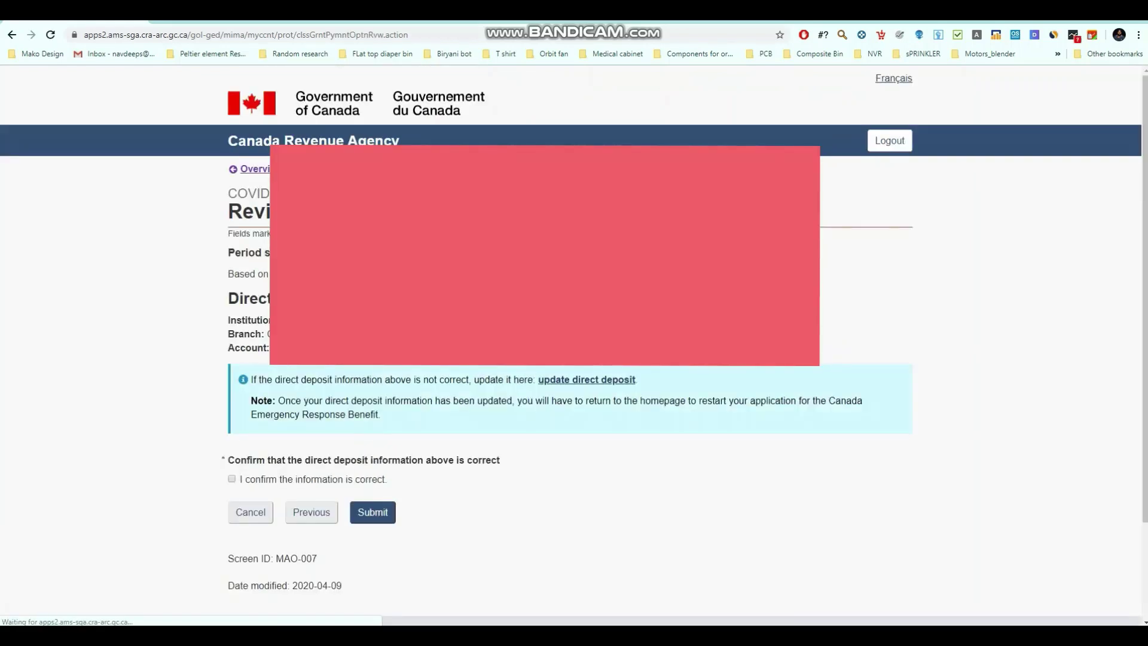
Check the direct deposit details and tick 'I confirm the information is correct'
scroll(574, 345, "down", 1)
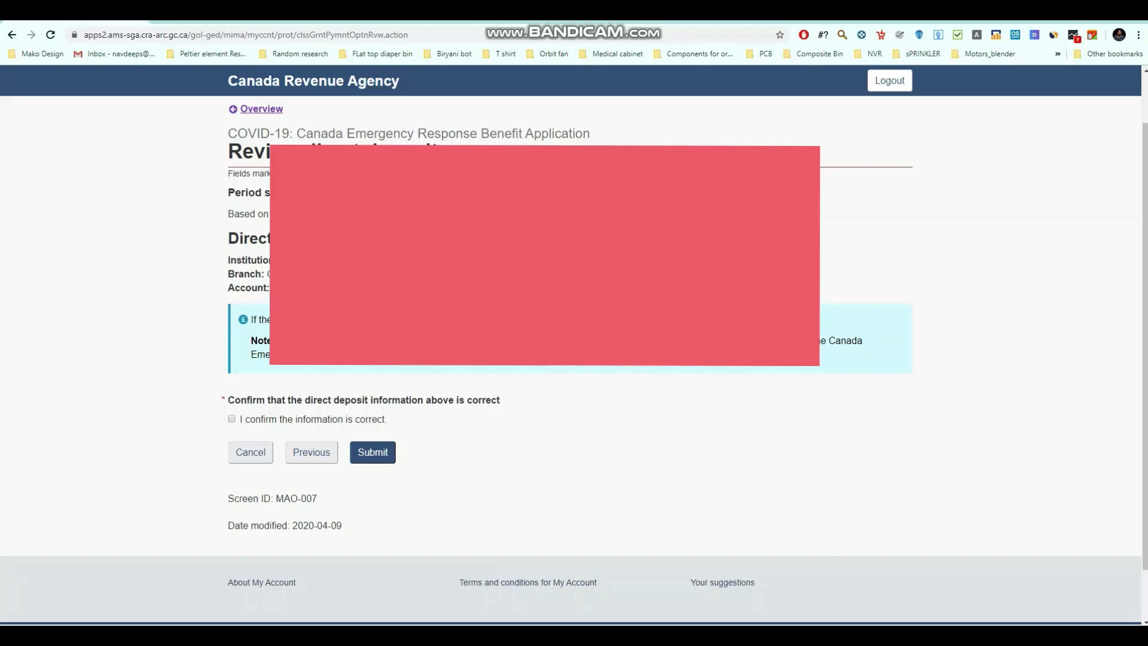
left_click_drag(224, 240, 267, 289)
left_click(235, 404)
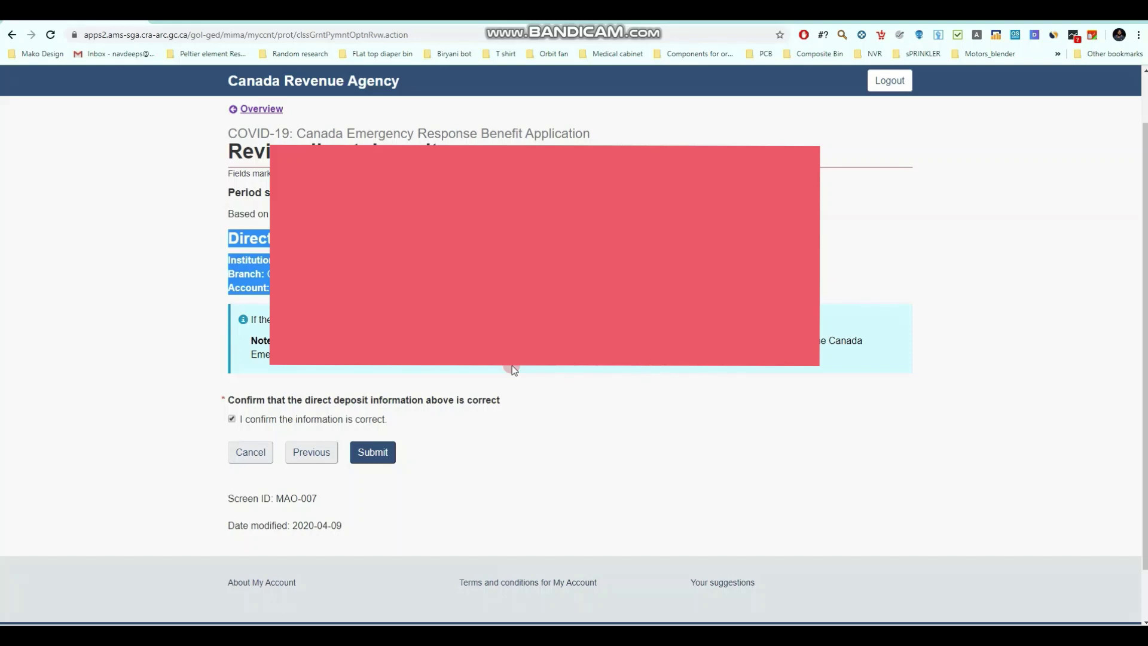
left_click(513, 369)
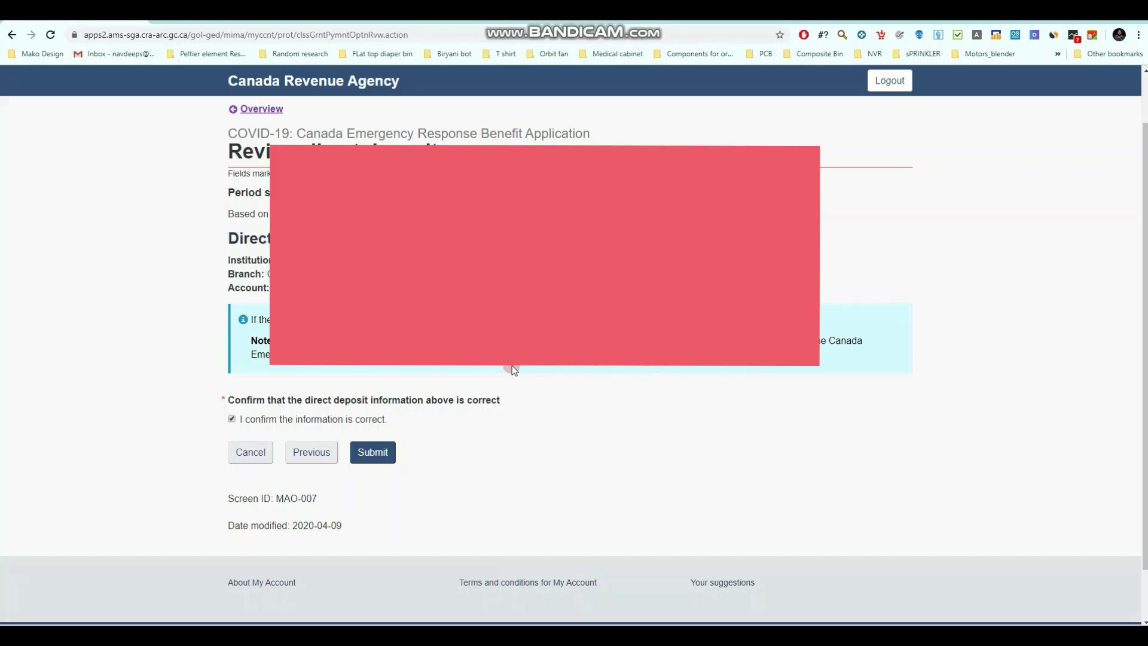